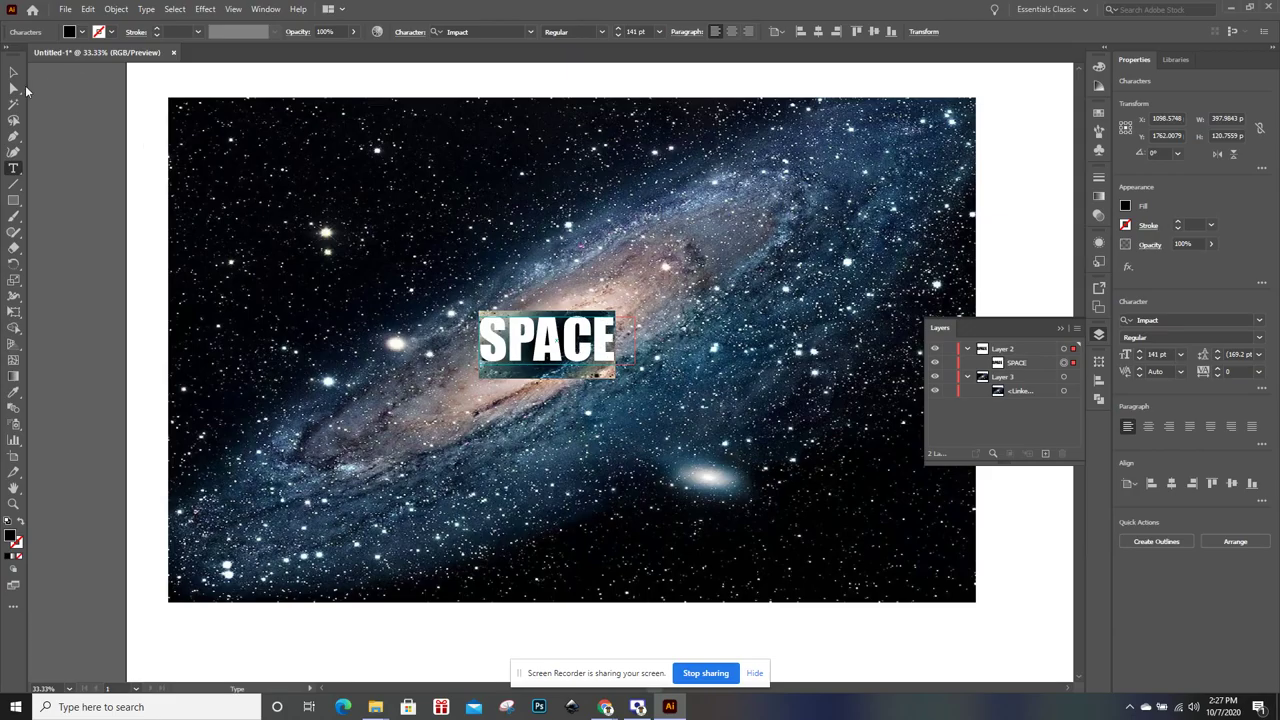
Finish typing SPACE in 141 pt Impact and select the text object
click(14, 72)
Convert the SPACE text to outlines using Create Outlines from the right-click menu
right_click(586, 339)
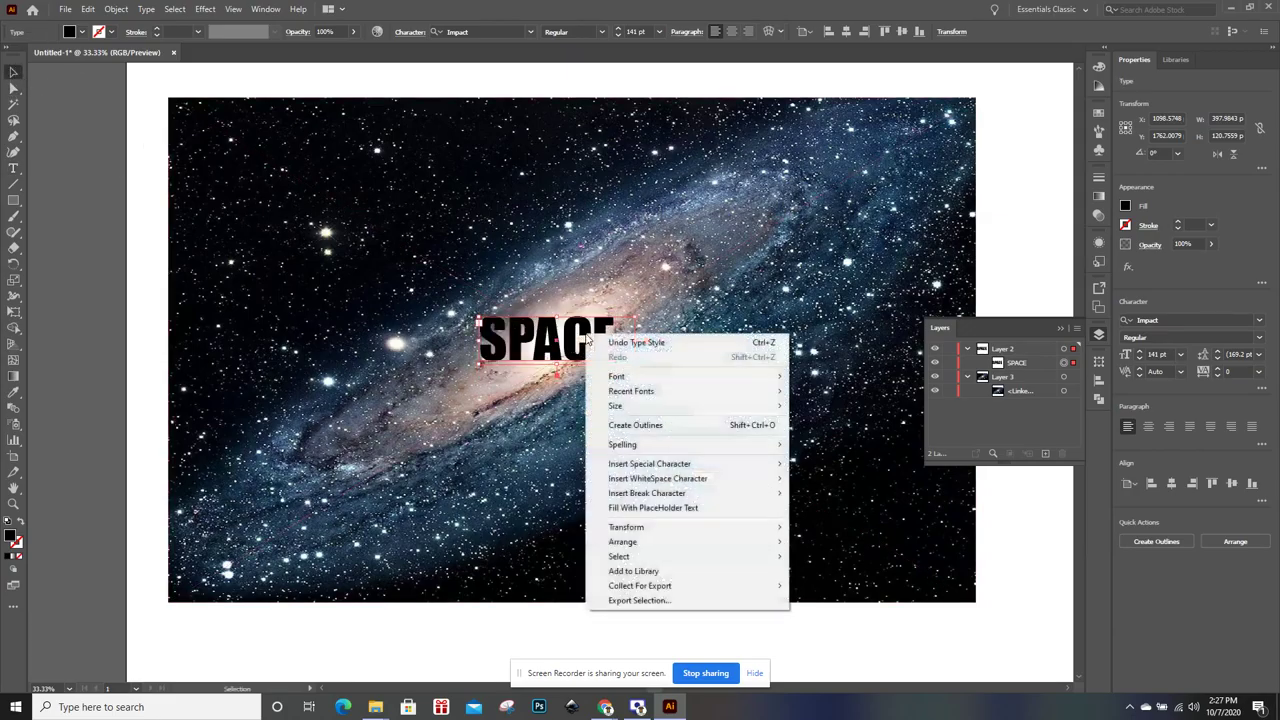
click(650, 425)
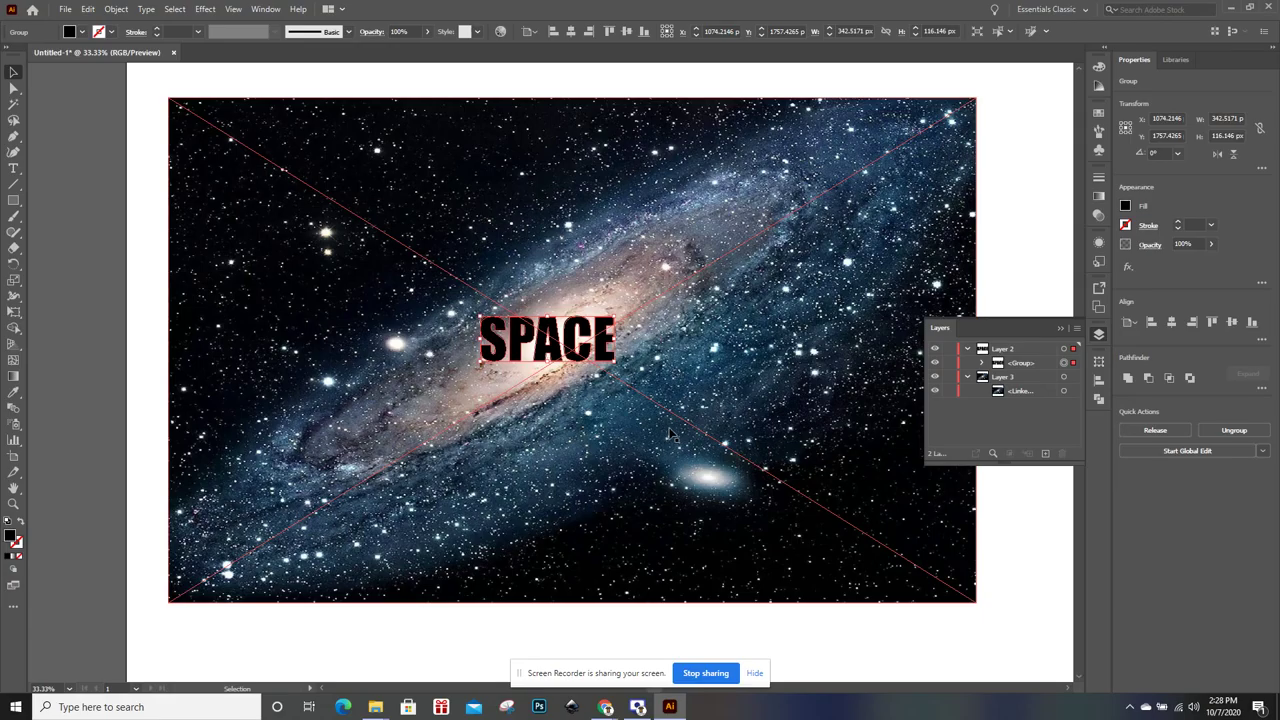
Scale the outlined SPACE letters to about 1505 × 661 px, centred across the galaxy photo
key(Return)
click(652, 451)
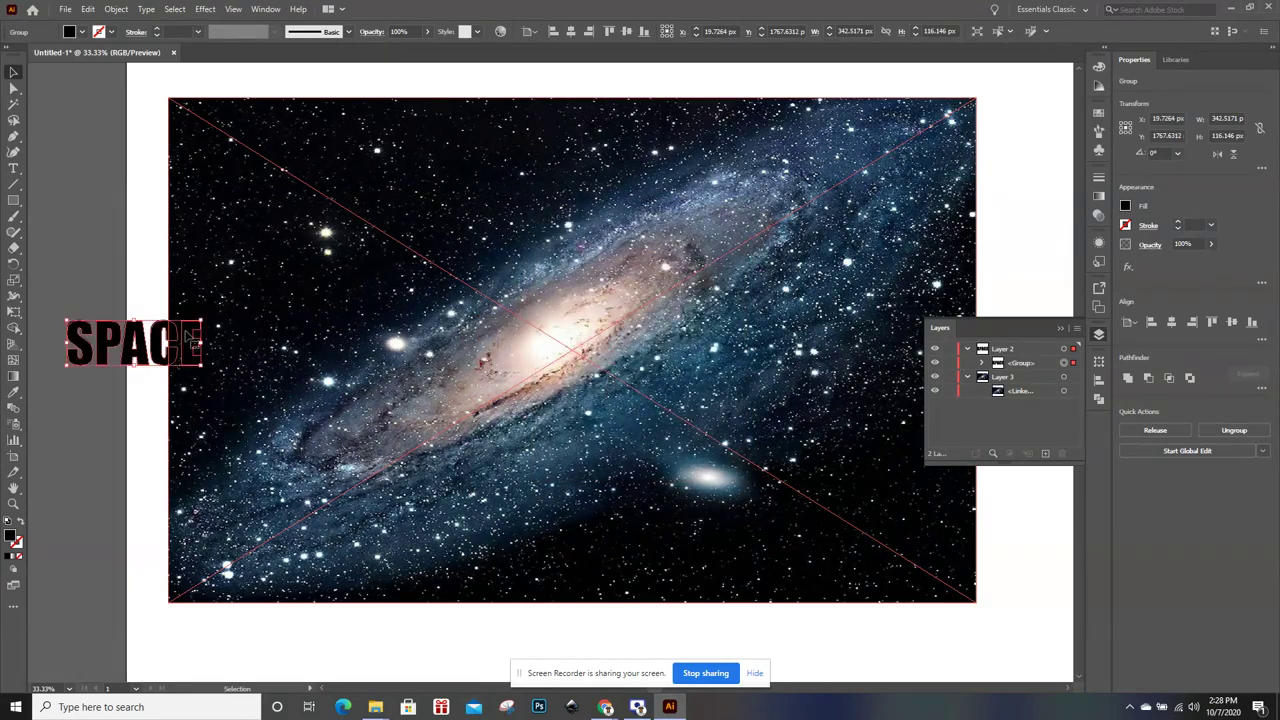
mouse_move(163, 336)
mouse_down()
mouse_move(544, 340)
mouse_move(848, 500)
mouse_up()
mouse_move(701, 383)
mouse_down()
mouse_move(655, 355)
mouse_move(604, 290)
mouse_up()
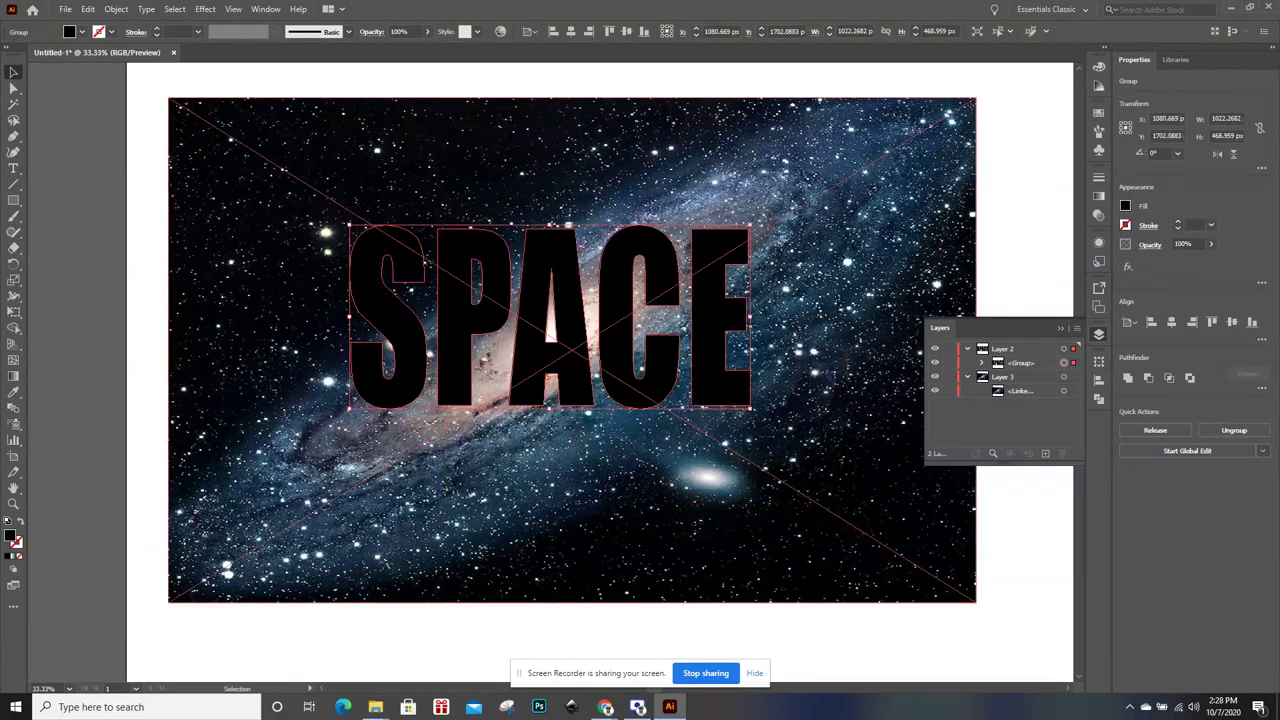
drag(751, 407, 770, 480)
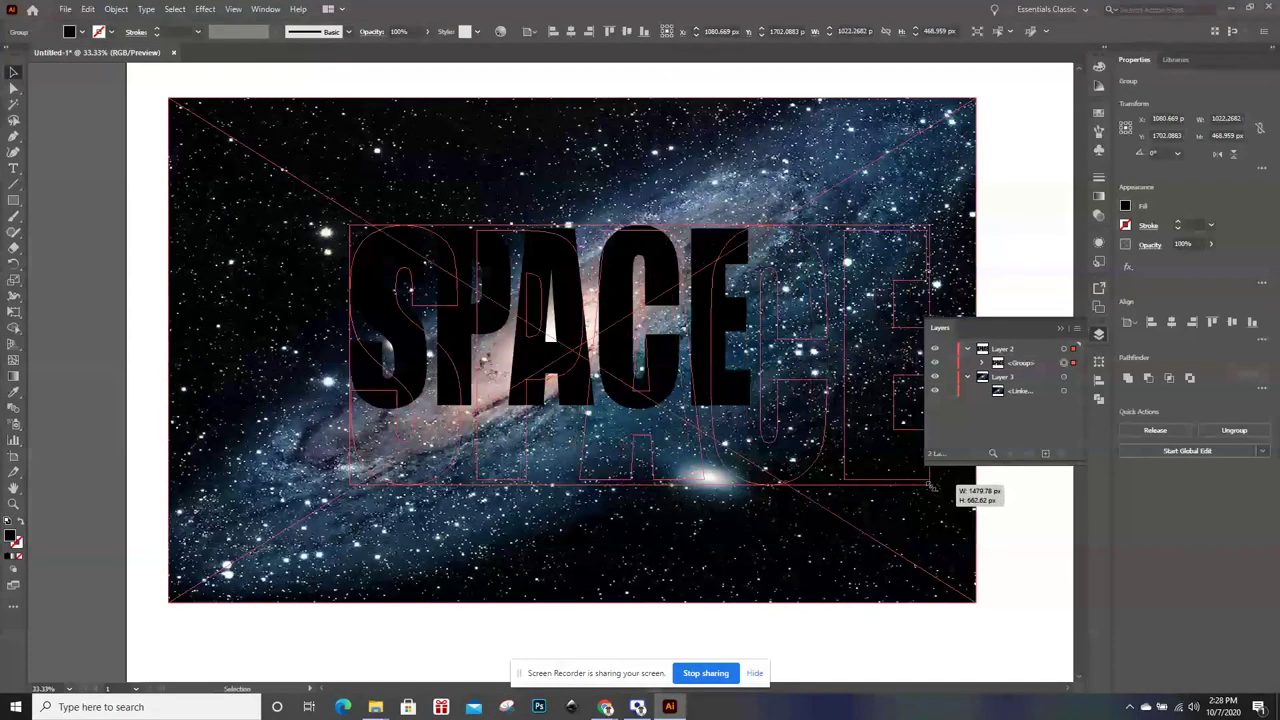
drag(514, 351, 451, 406)
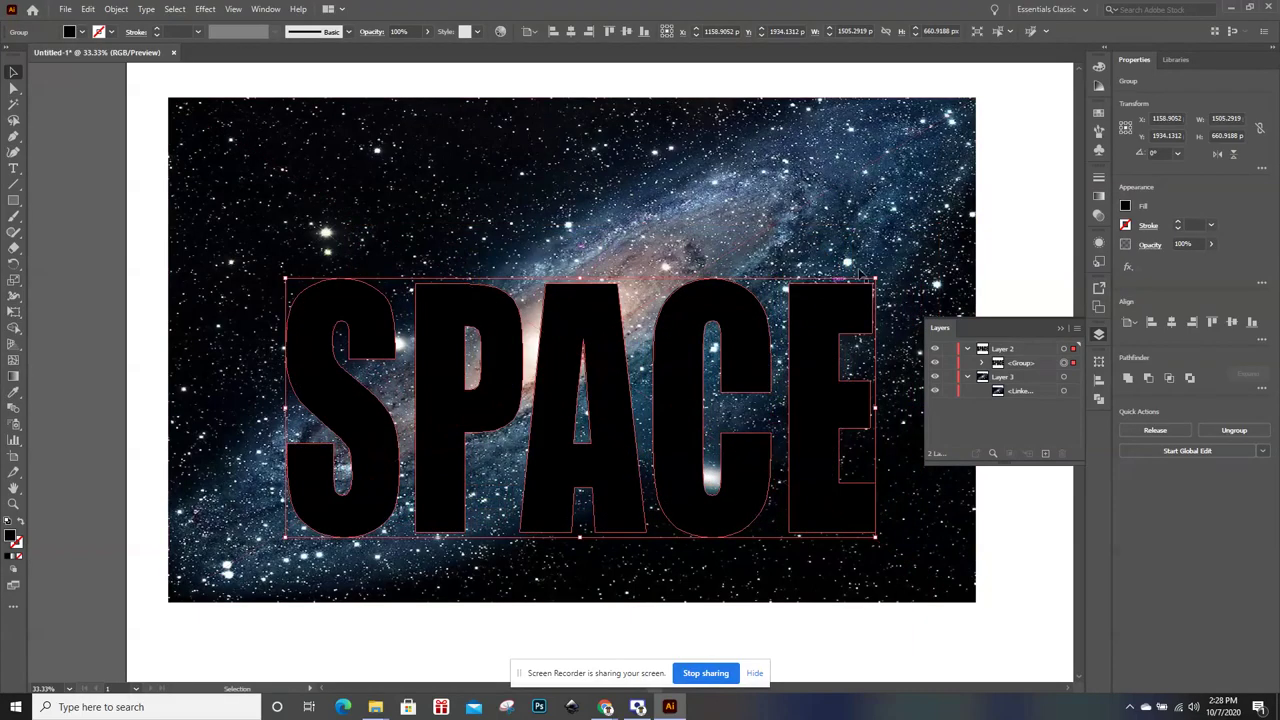
click(940, 177)
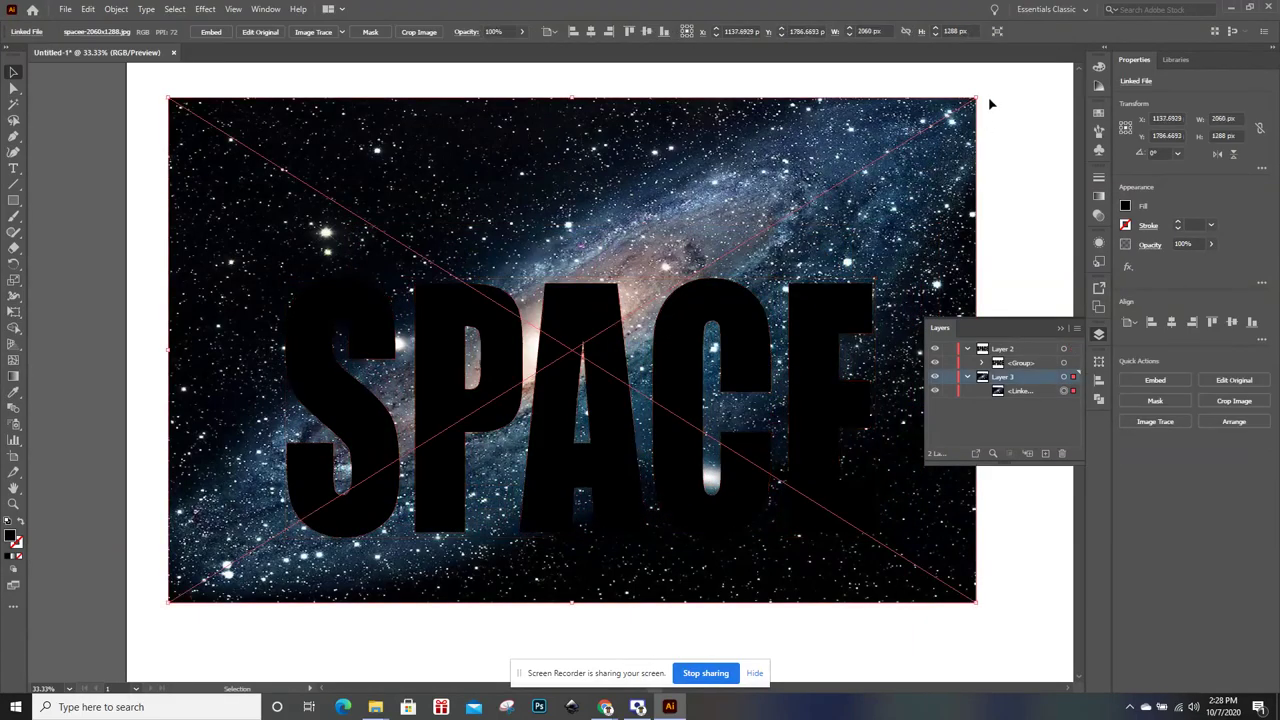
Rotate the galaxy photo to 340.78°, then tilt and resize the SPACE letters to 9.618°
drag(980, 97, 1035, 247)
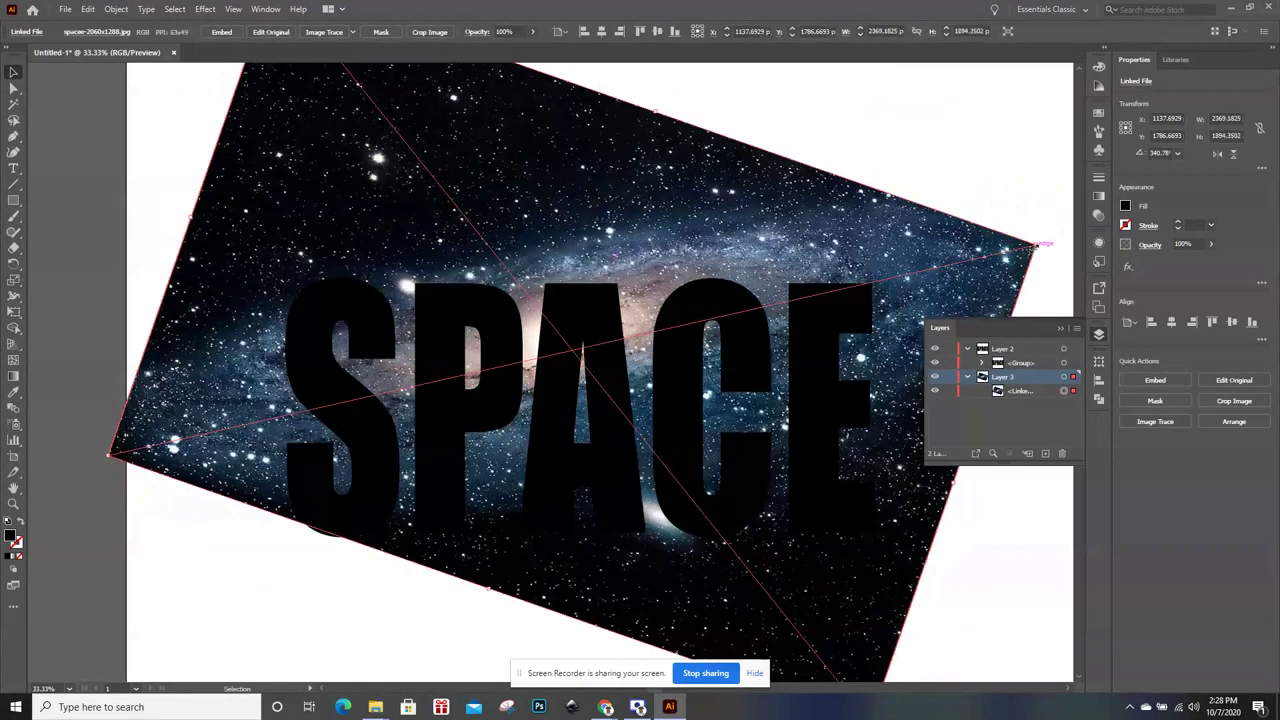
drag(797, 340, 787, 290)
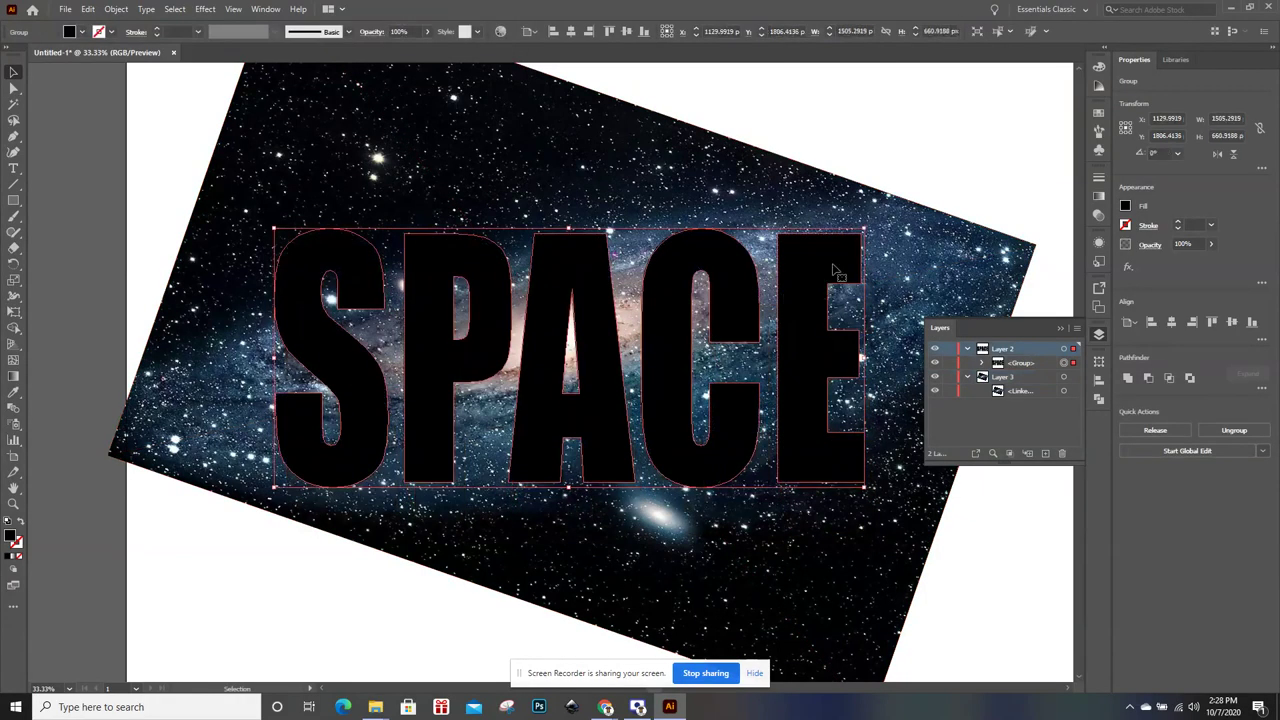
drag(877, 228, 855, 180)
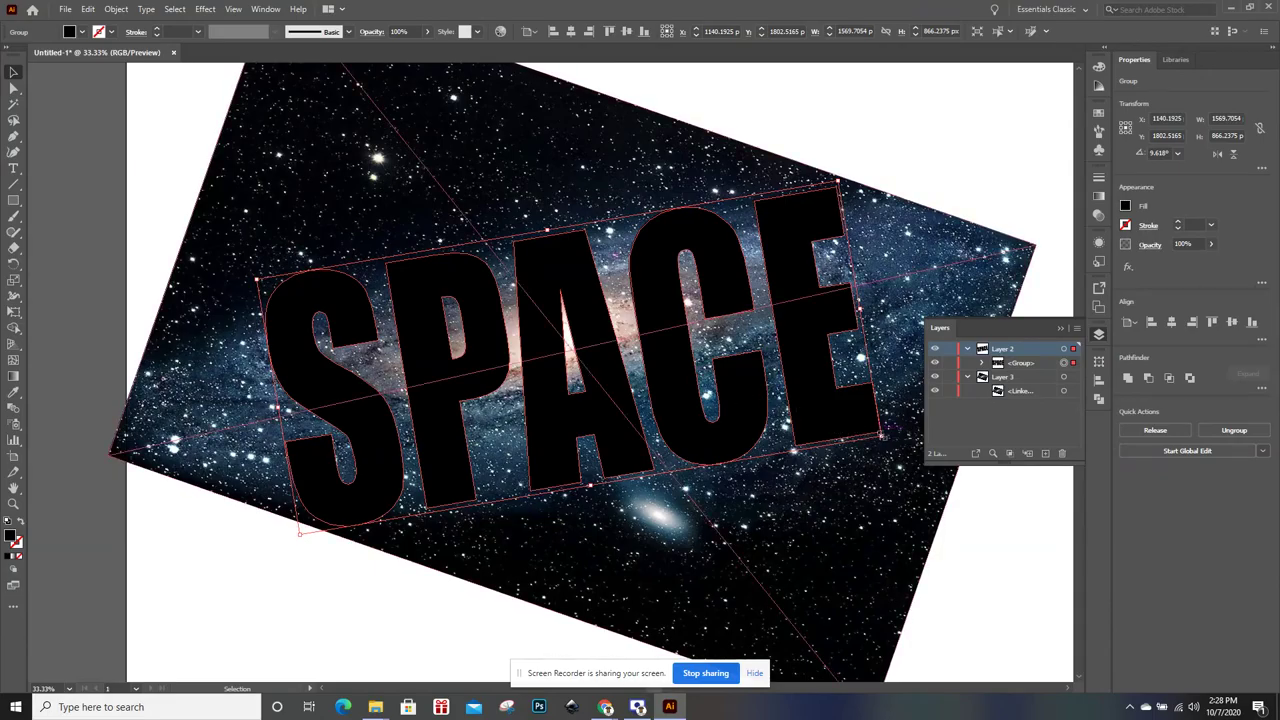
mouse_move(880, 436)
mouse_down()
mouse_move(830, 410)
mouse_move(948, 437)
mouse_up()
mouse_move(706, 394)
mouse_down()
mouse_move(682, 366)
mouse_move(678, 381)
mouse_move(767, 528)
mouse_up()
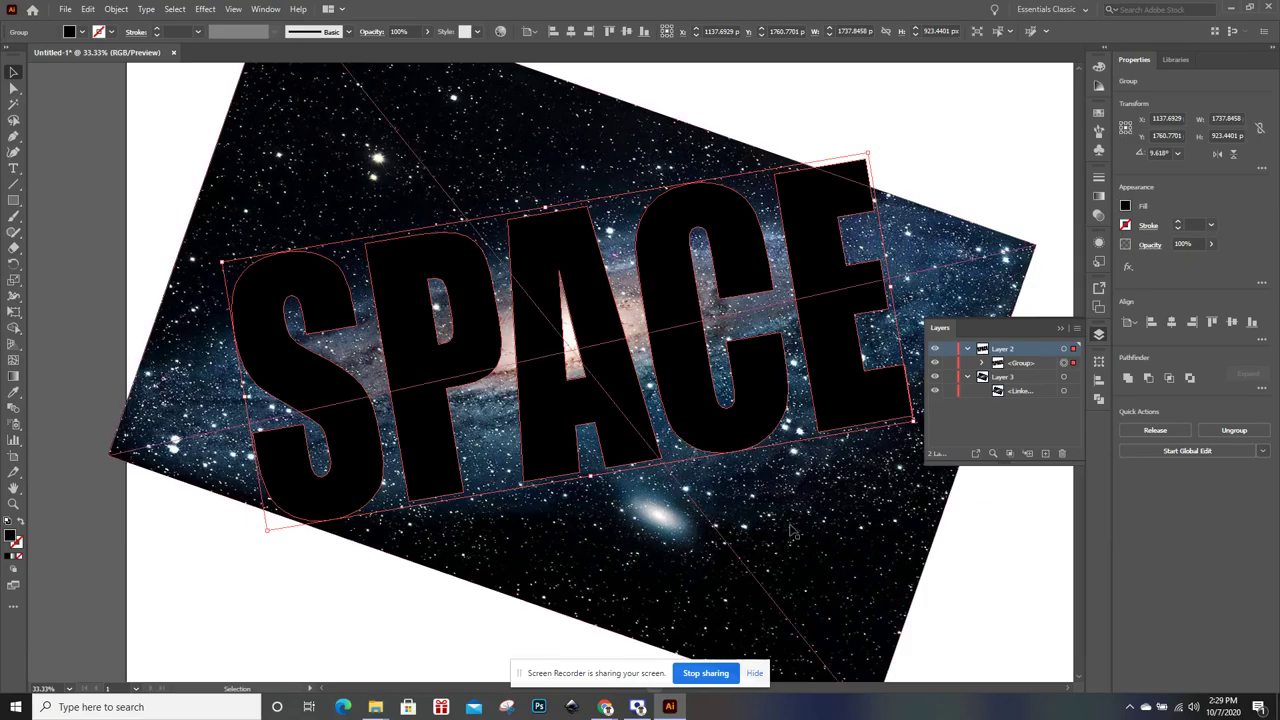
Enlarge the galaxy photo to about 2972 × 2351 px and zoom out to see it
click(848, 521)
drag(1037, 243, 1072, 205)
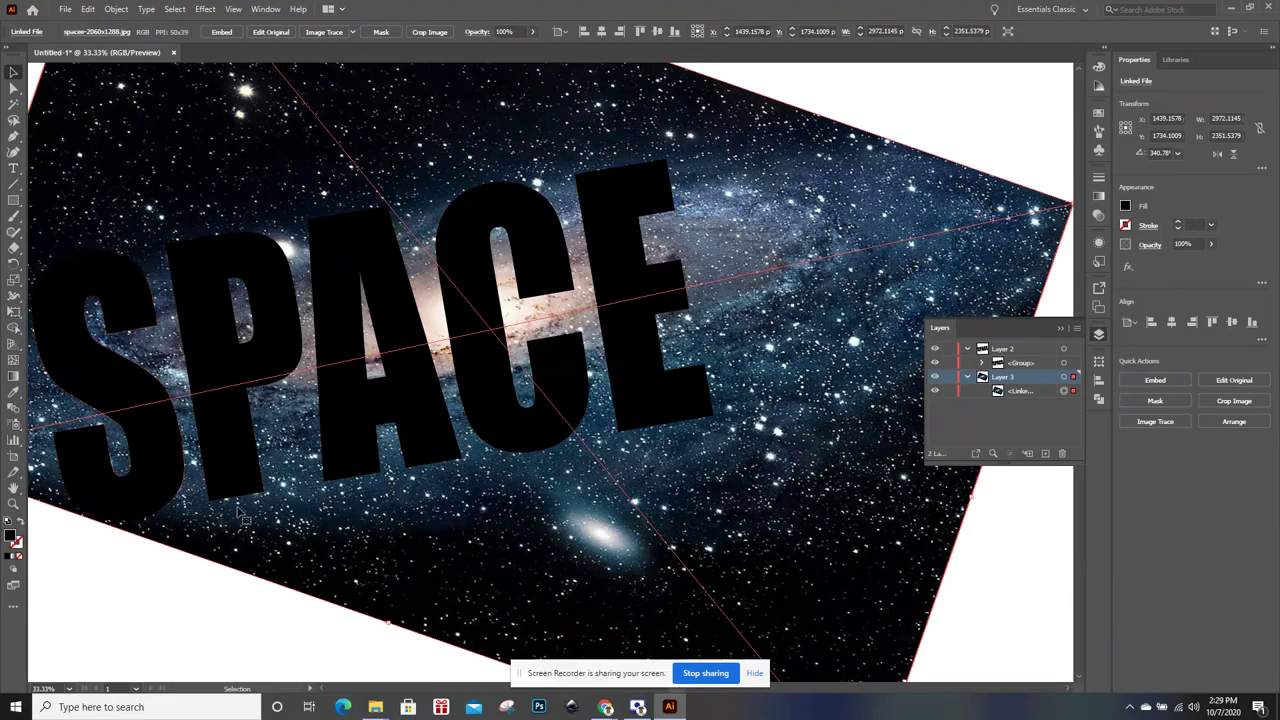
key(ctrl+minus)
key(ctrl+minus)
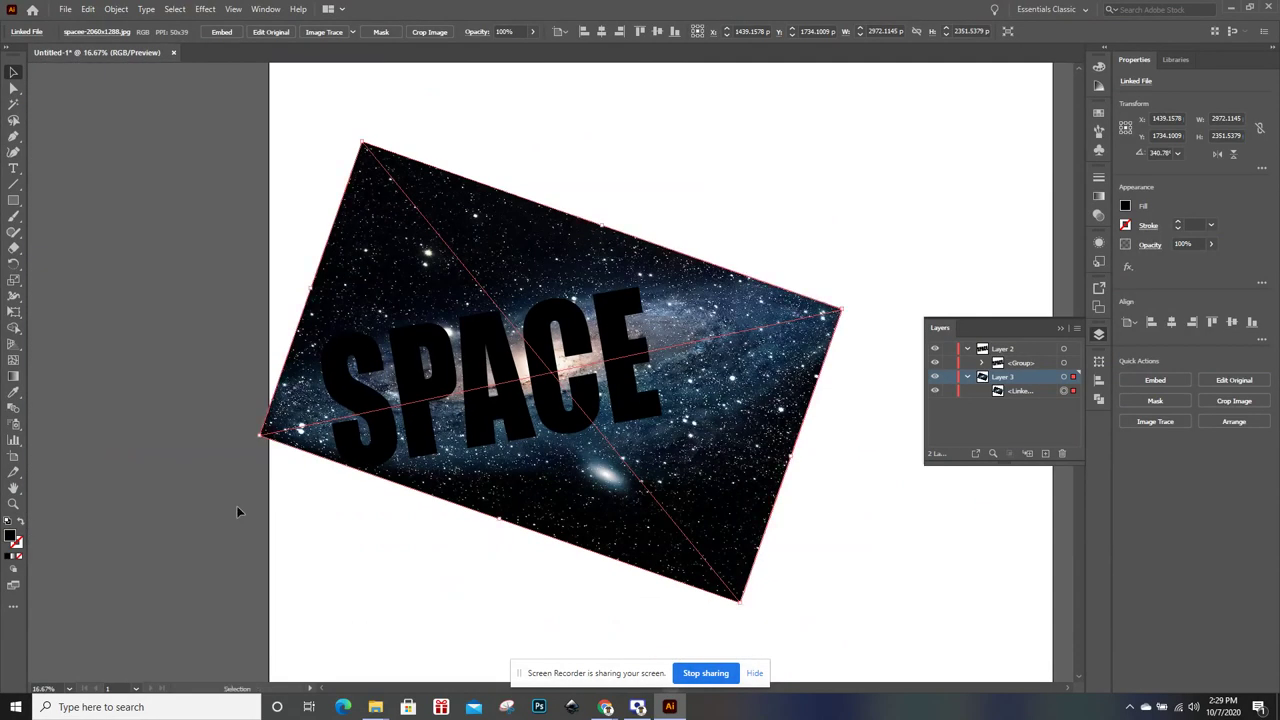
Select the photo and SPACE letters together and move them across the artboard
click(677, 138)
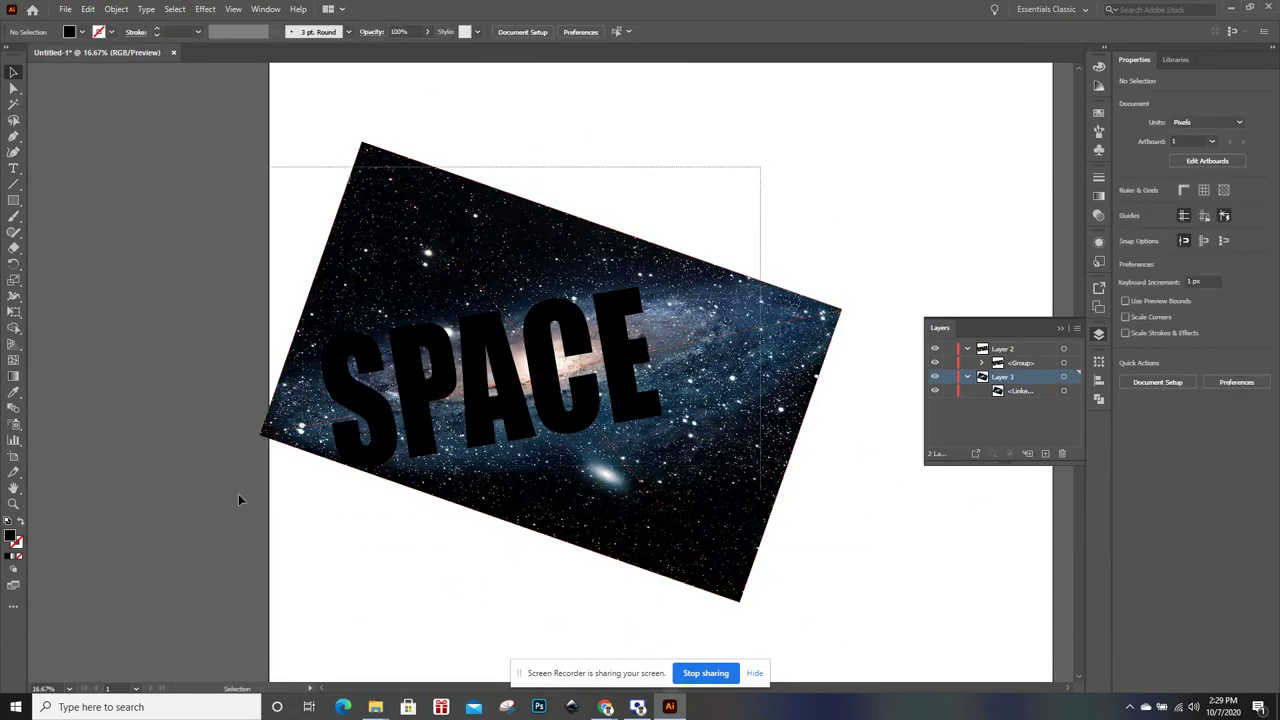
drag(760, 166, 268, 493)
mouse_move(542, 355)
mouse_down()
mouse_move(710, 295)
mouse_move(605, 375)
mouse_move(689, 366)
mouse_up()
click(751, 113)
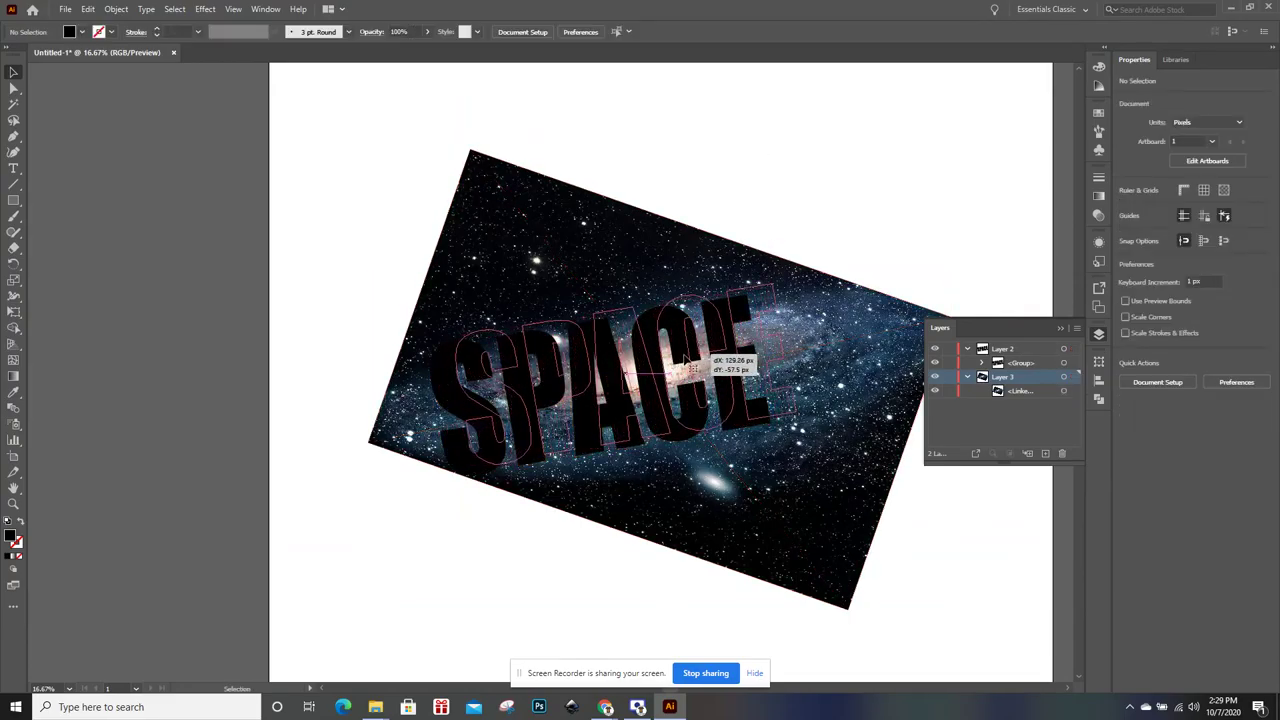
Stretch the galaxy photo wider and taller so it covers the whole SPACE word
click(573, 505)
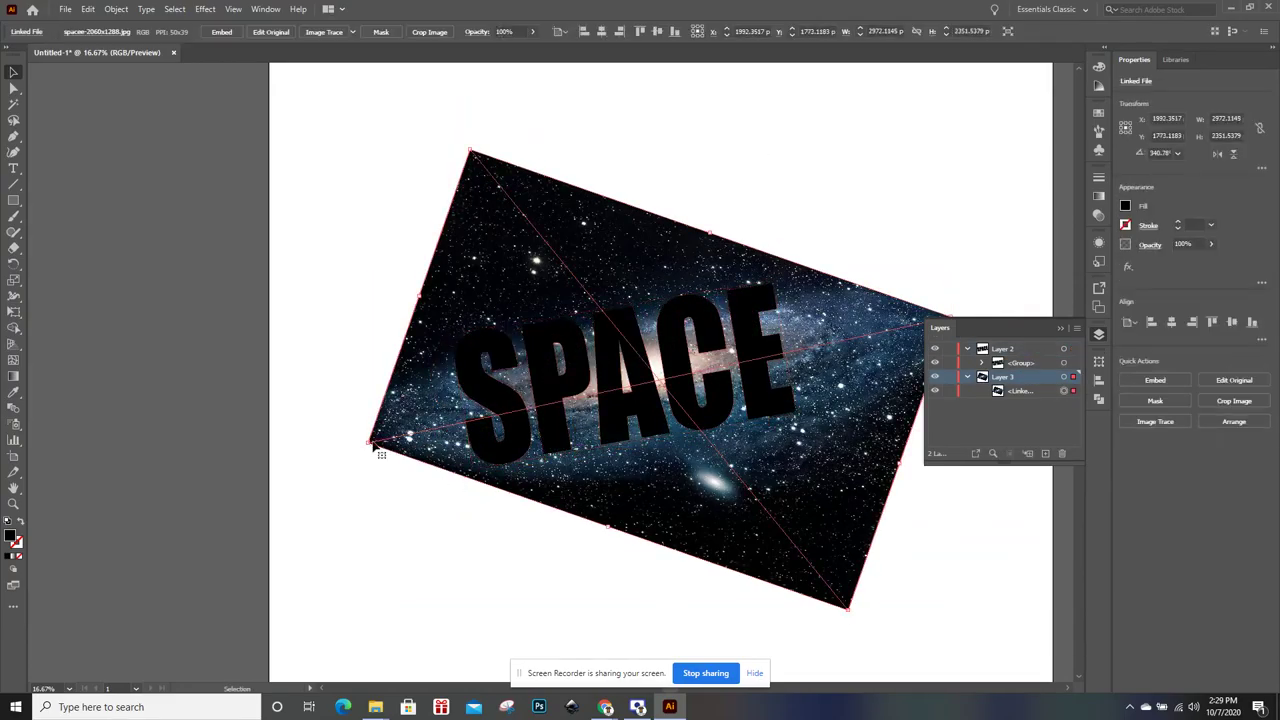
drag(369, 440, 286, 484)
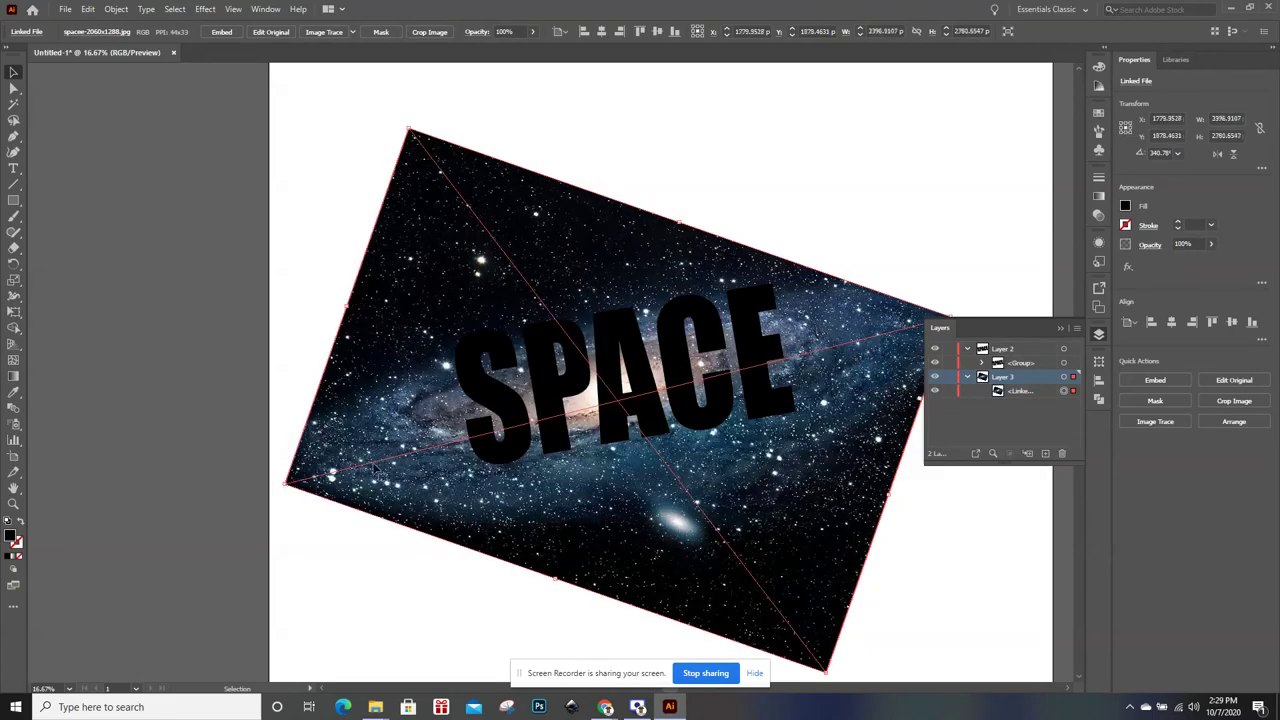
drag(686, 224, 702, 177)
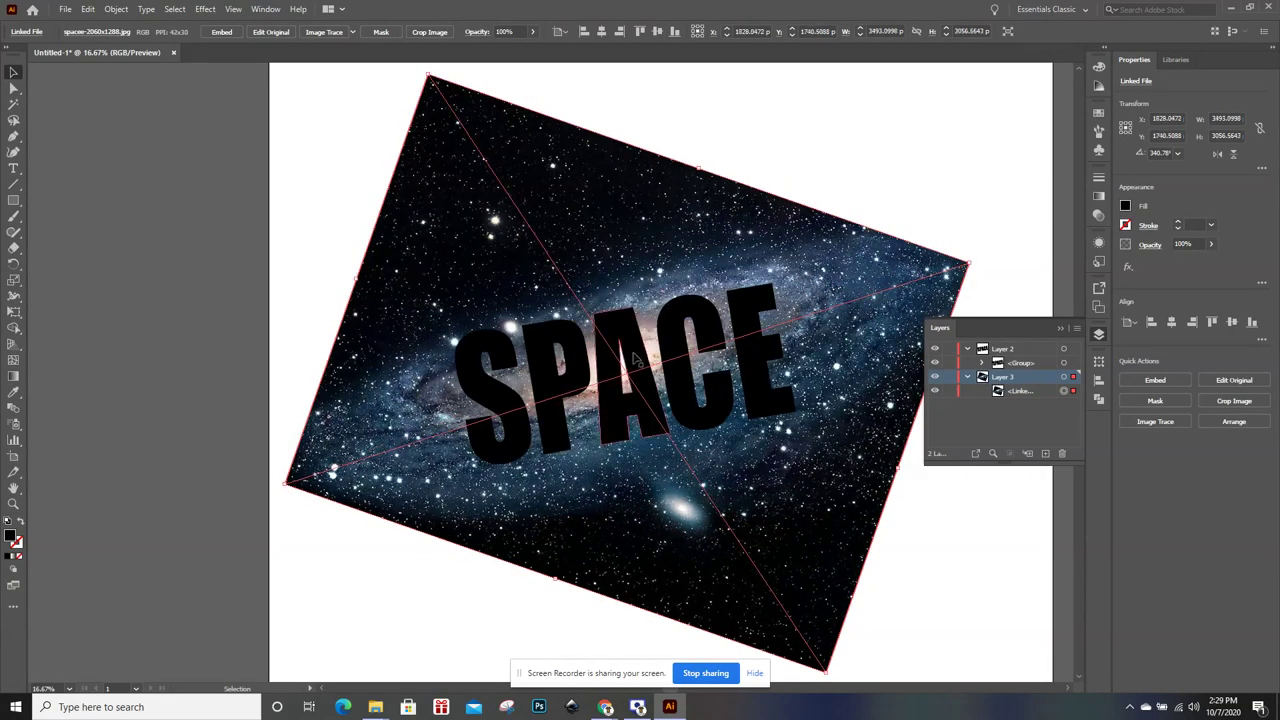
click(634, 358)
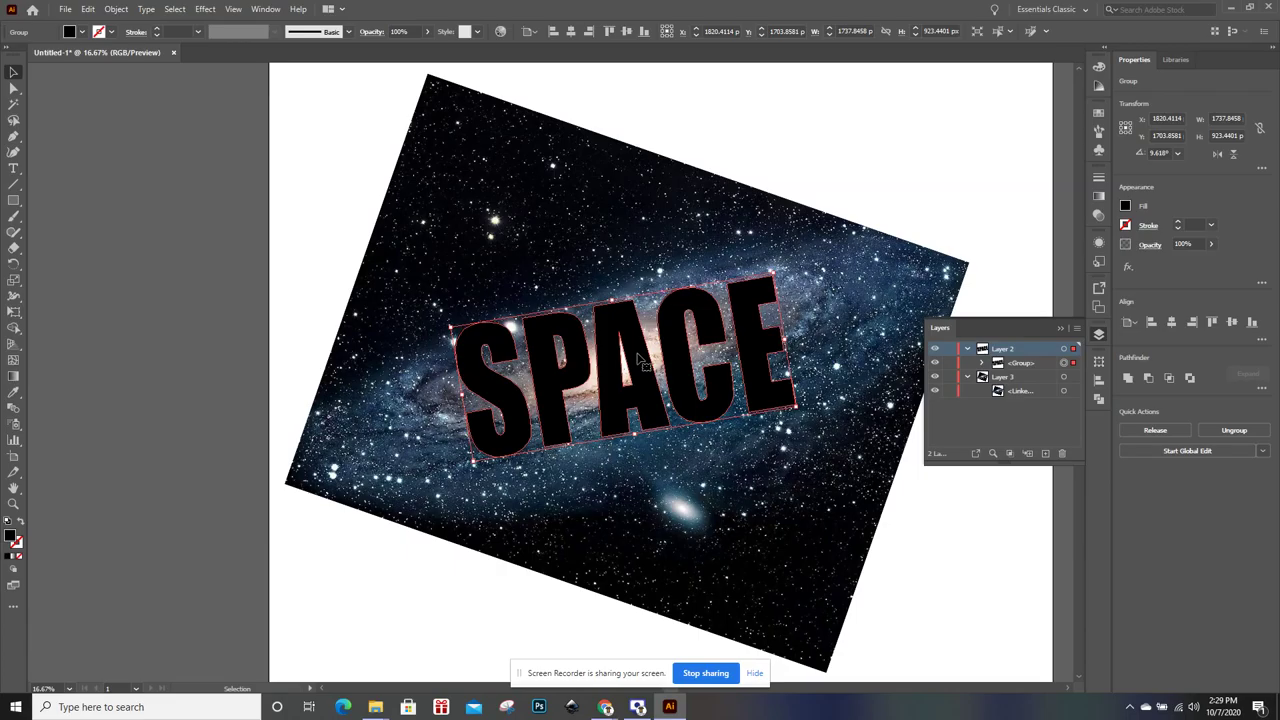
Ungroup the SPACE letters and hide the galaxy photo's Layer 3
right_click(640, 360)
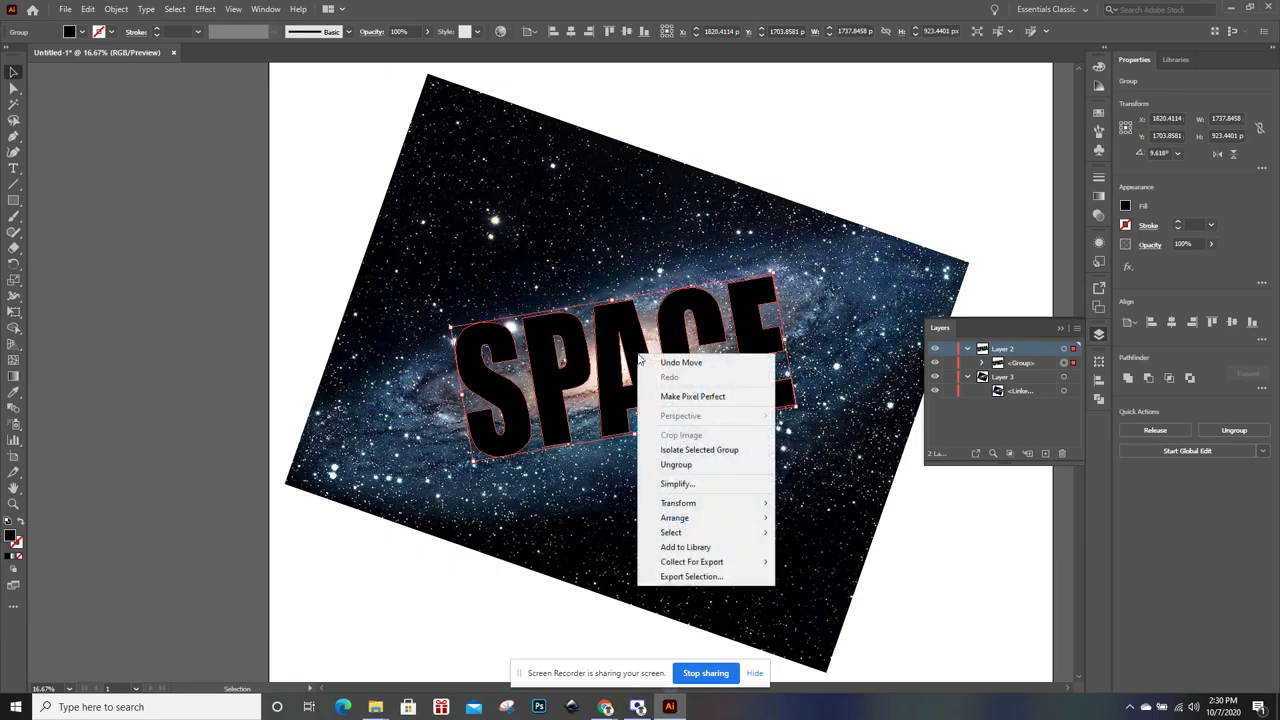
click(753, 475)
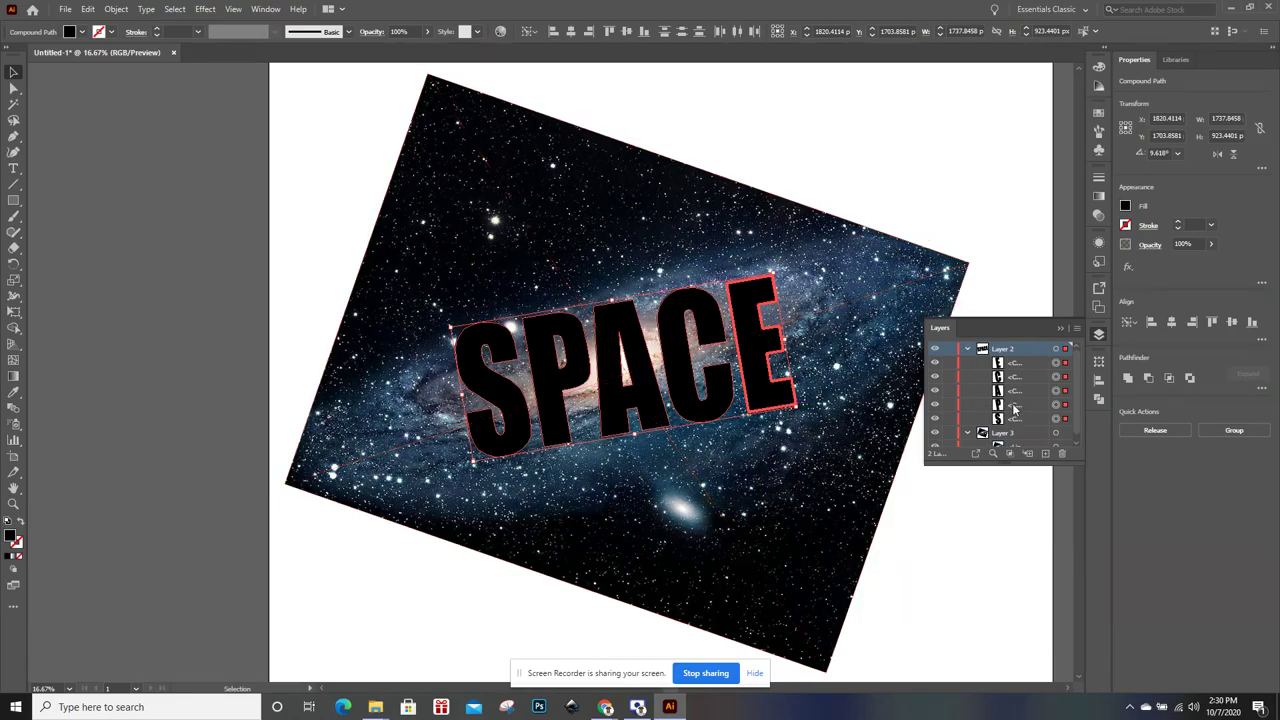
scroll(1016, 409, down, 1)
click(935, 427)
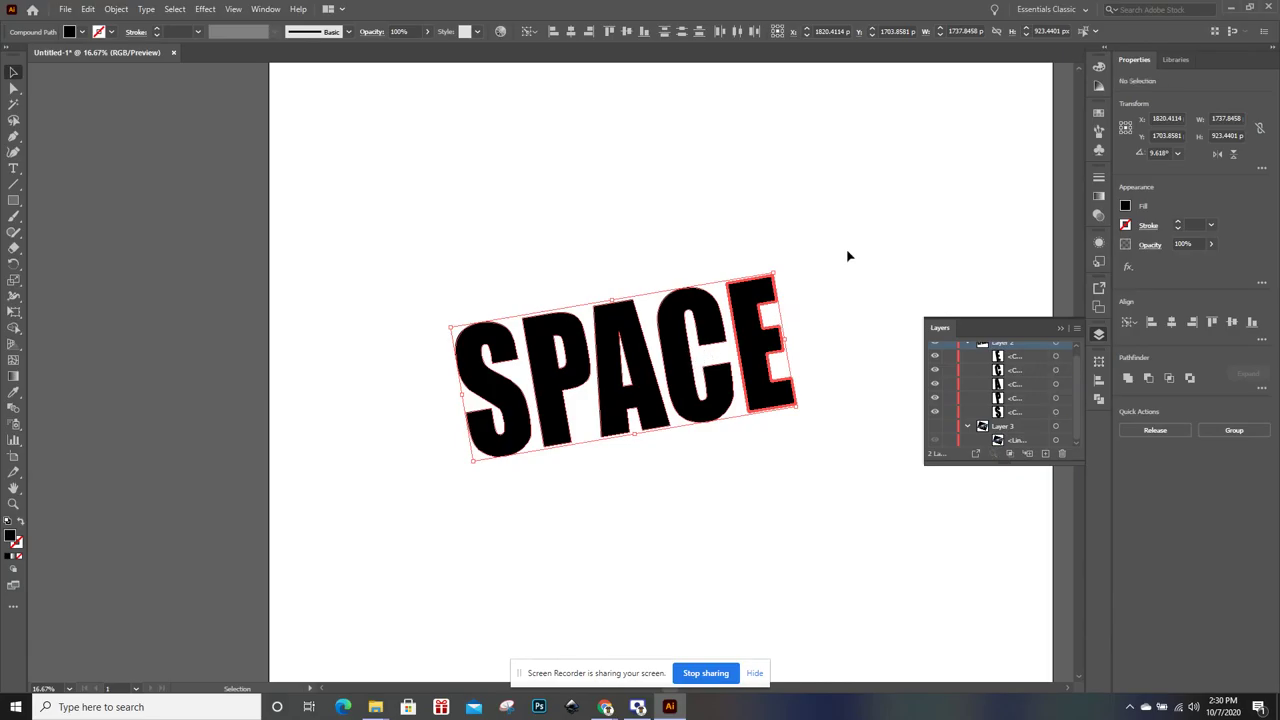
Marquee-select all the separate SPACE letters together
drag(846, 254, 392, 489)
click(462, 483)
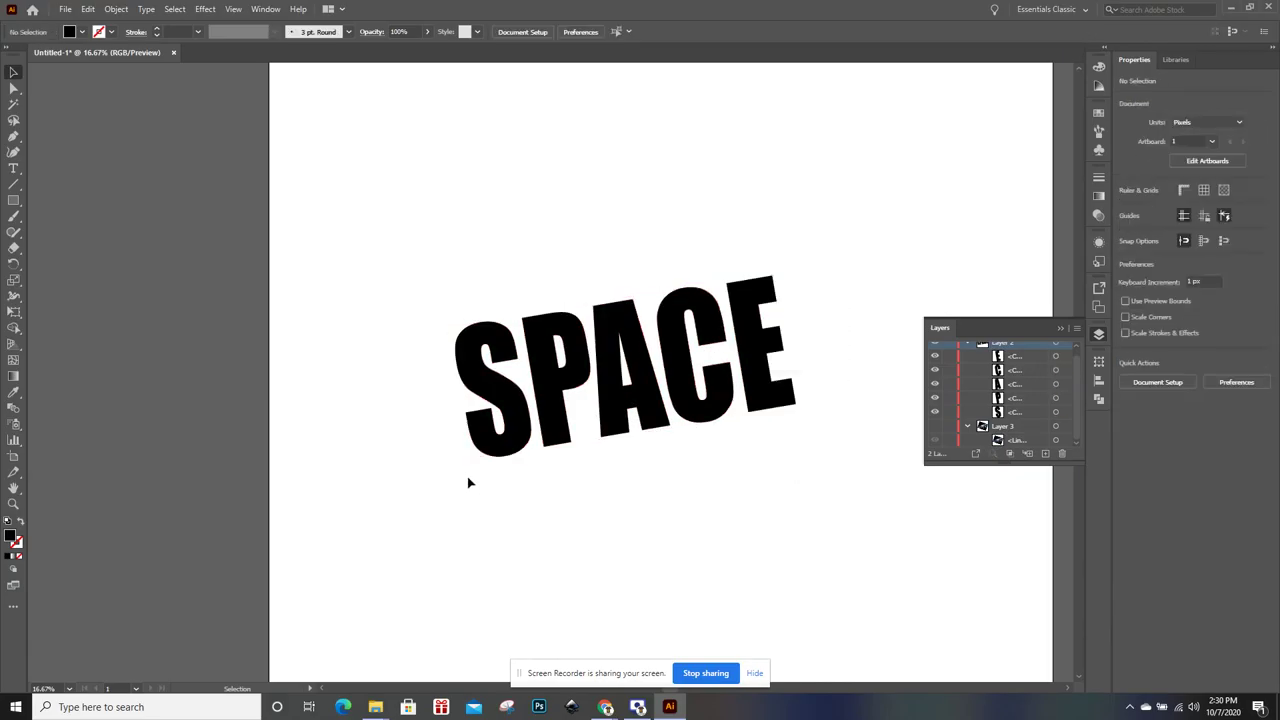
drag(828, 258, 435, 479)
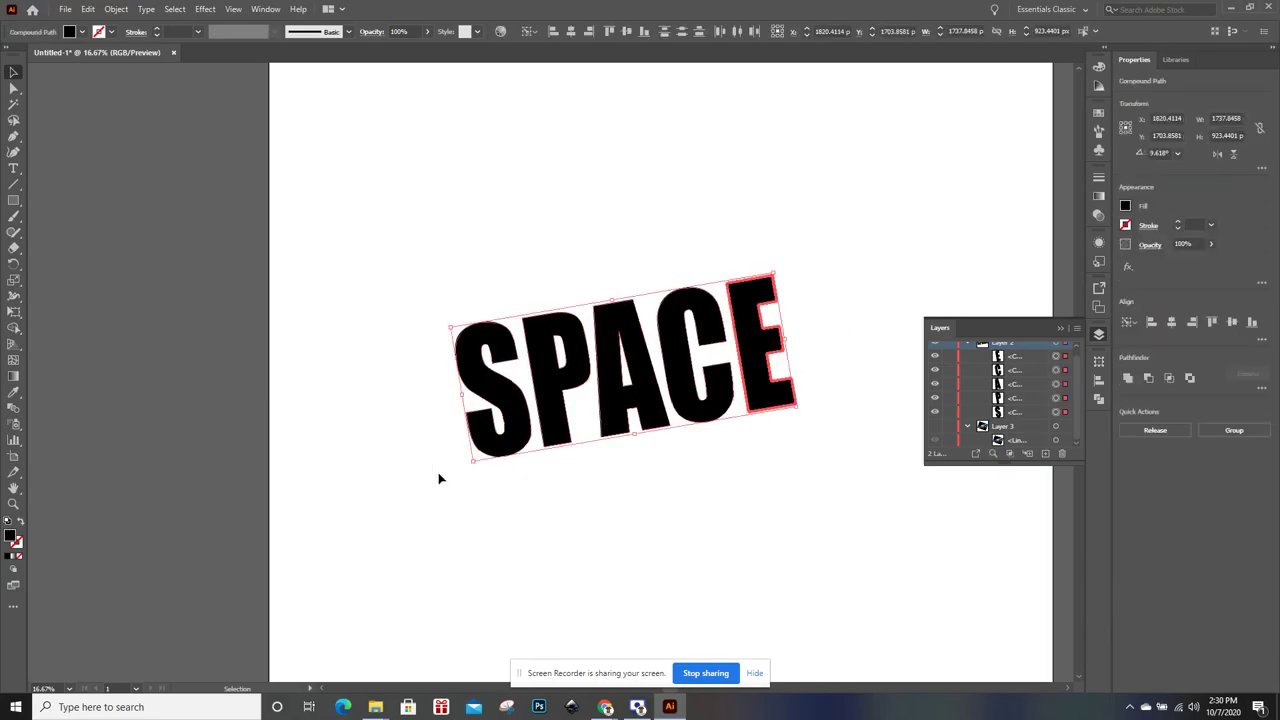
click(118, 9)
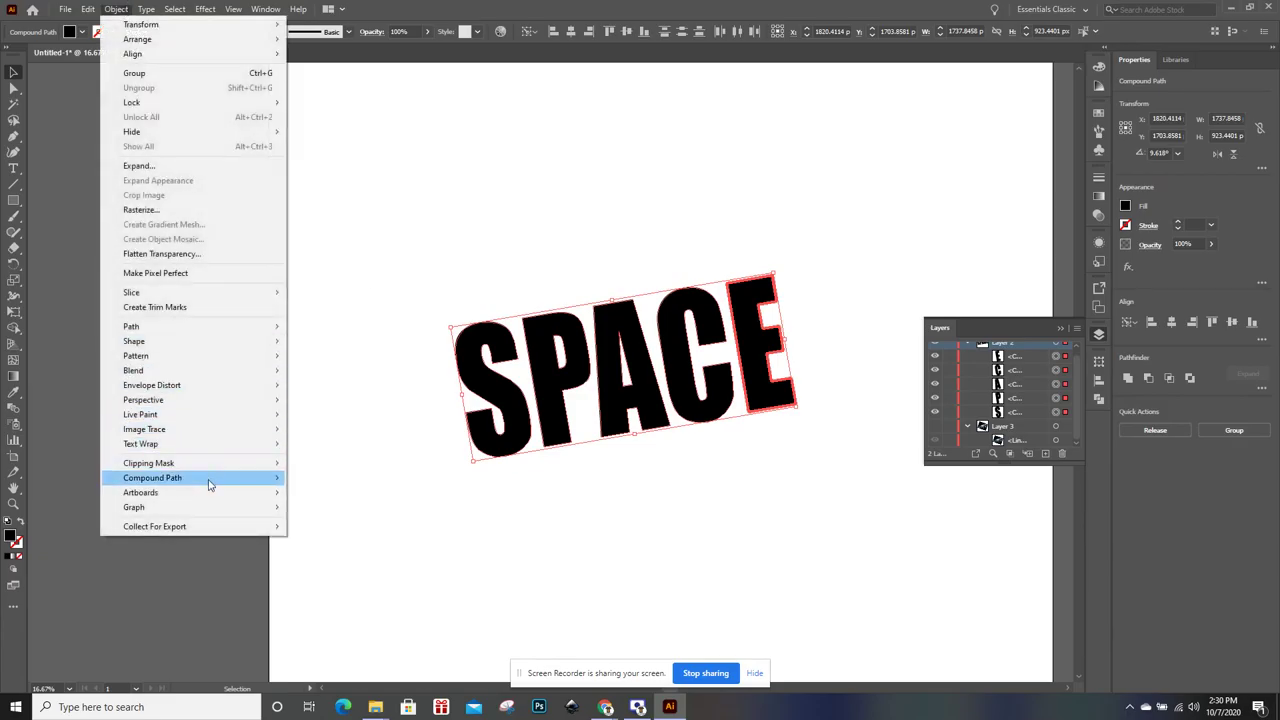
mouse_move(152, 478)
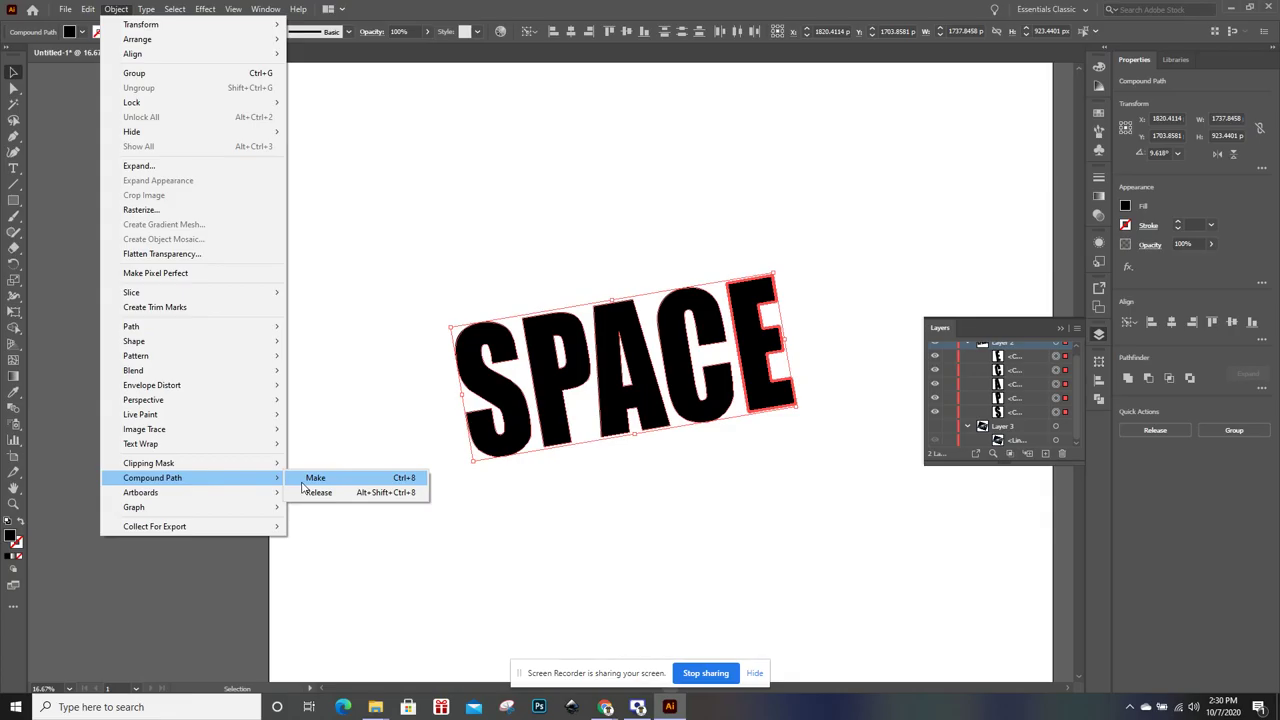
Join the selected letters with Object > Compound Path > Make
click(302, 482)
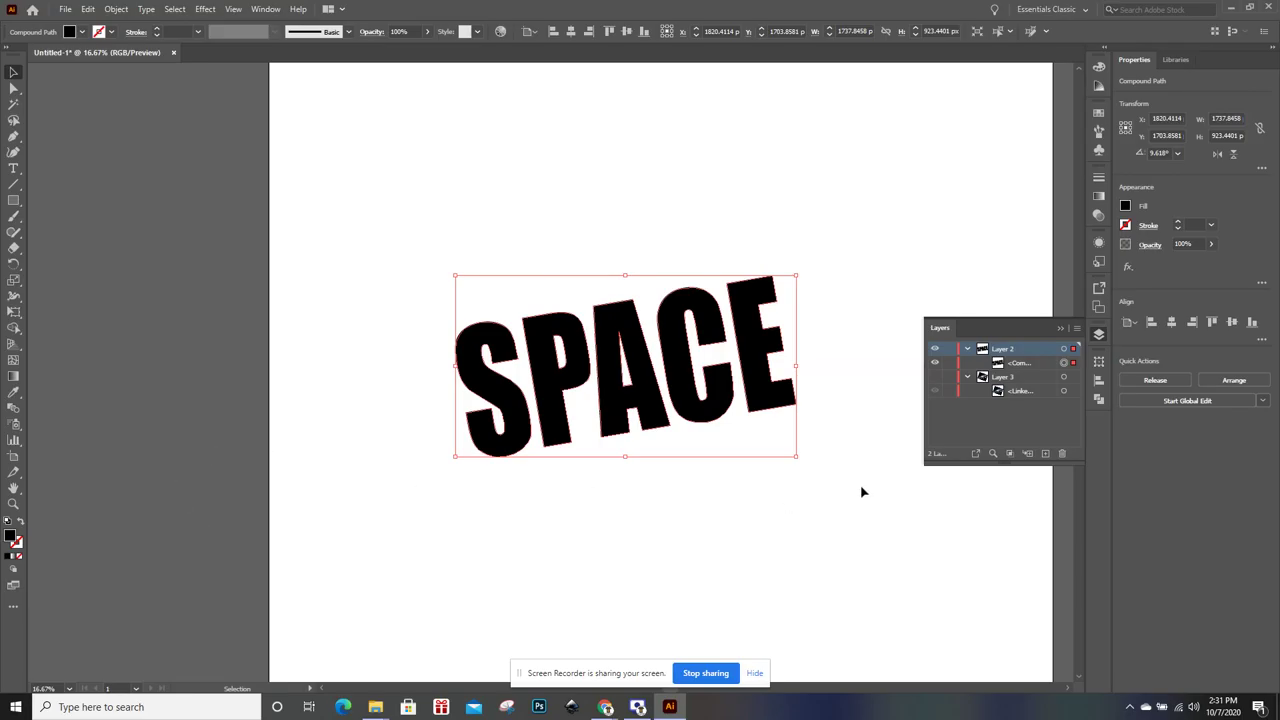
Show Layer 3 again and select the galaxy photo together with the SPACE compound path
click(935, 377)
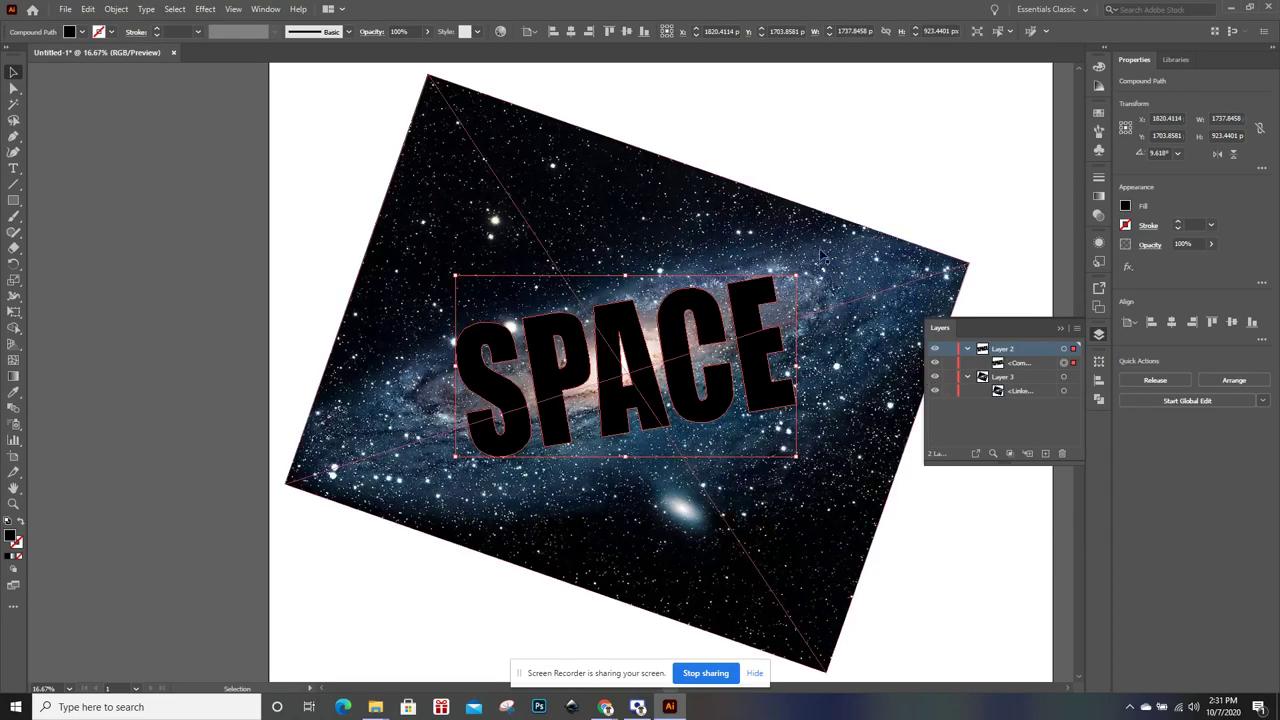
drag(903, 138, 503, 491)
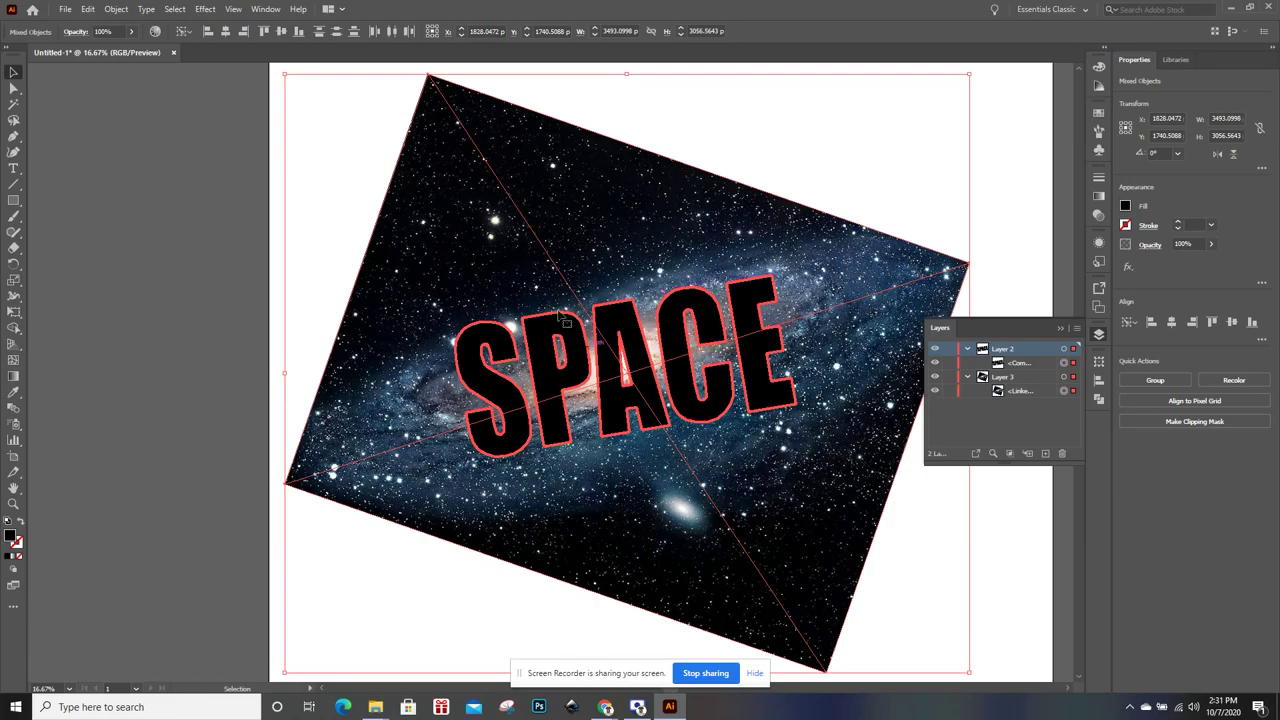
click(116, 9)
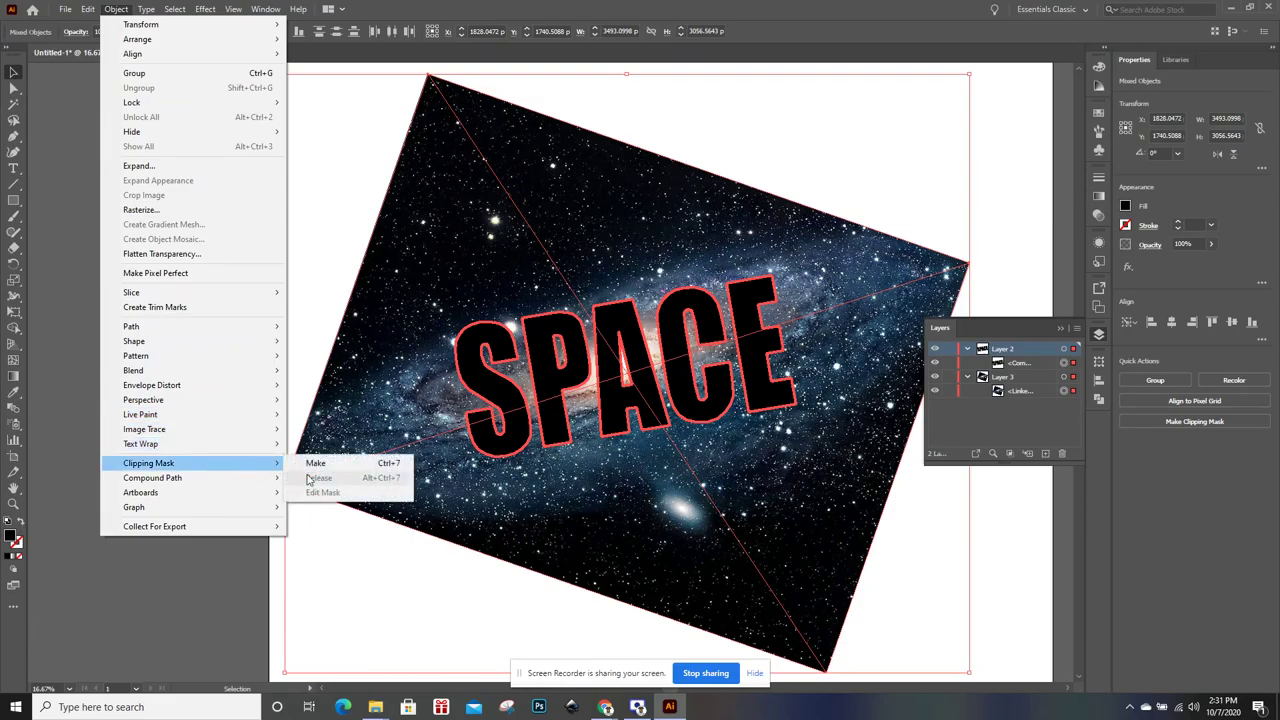
Apply Clipping Mask > Make, undo it, zoom in on the lettering, then reapply the mask
click(326, 466)
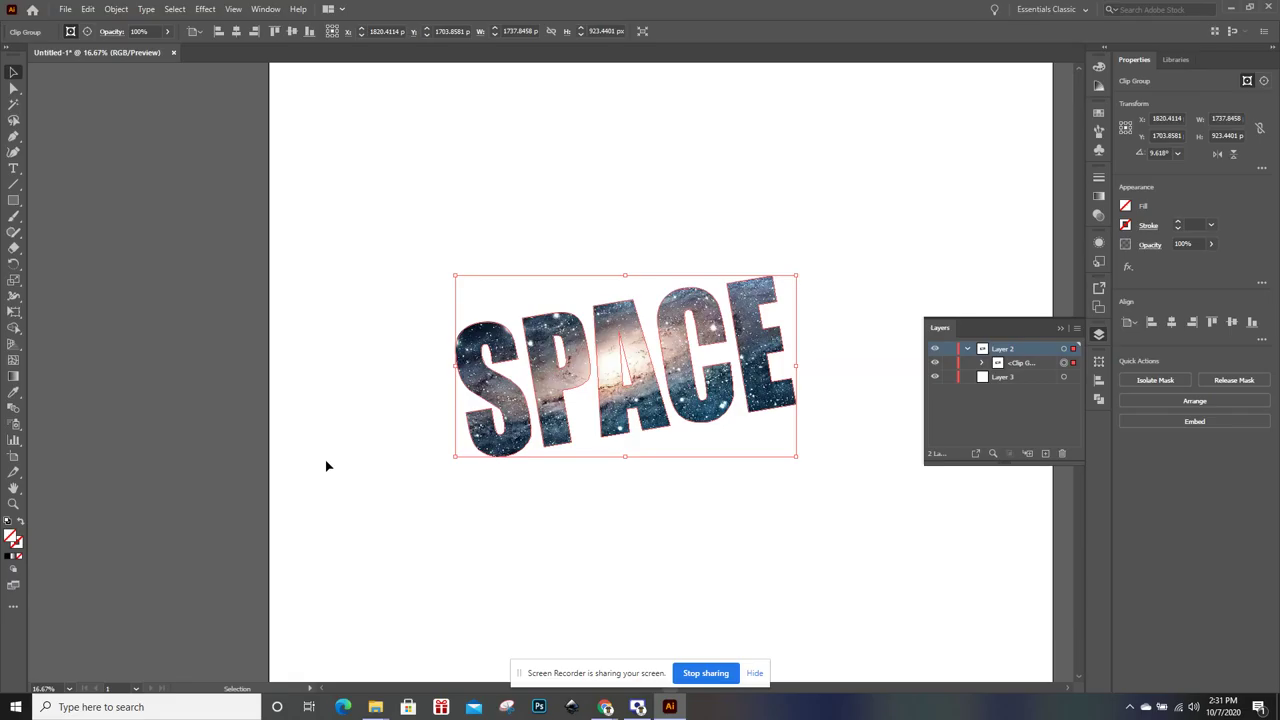
key(ctrl+alt+7)
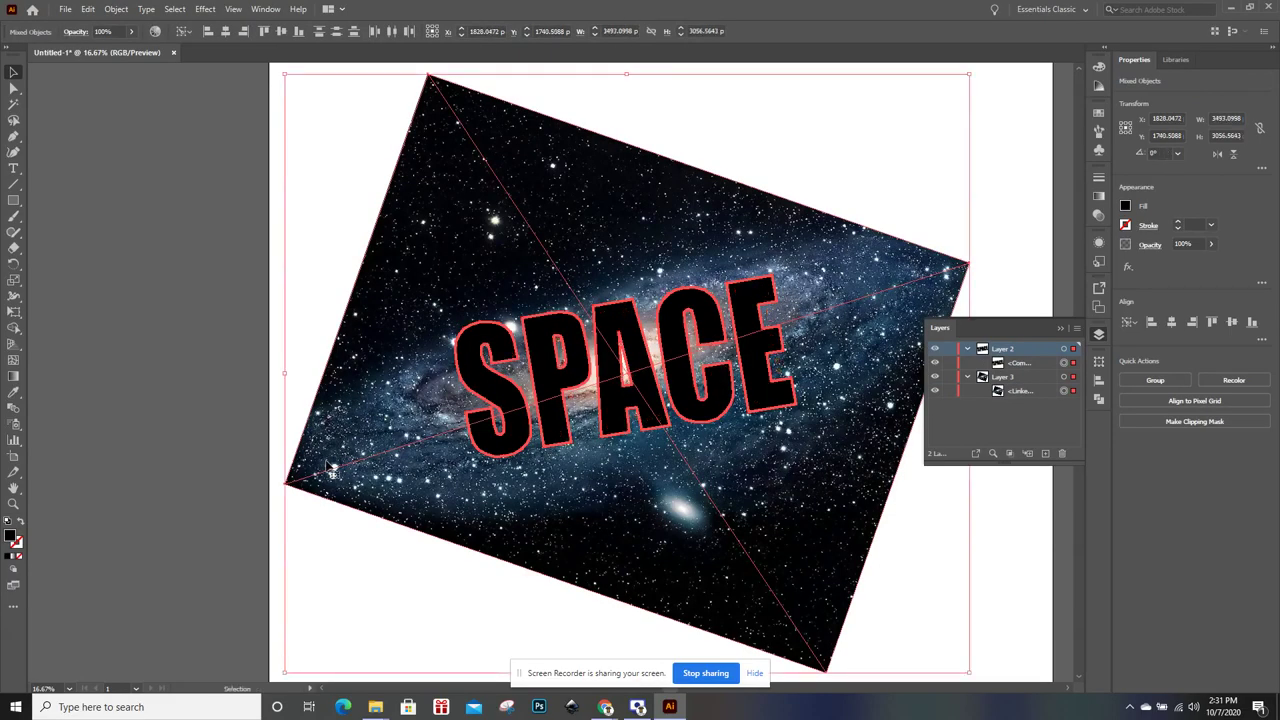
key(a)
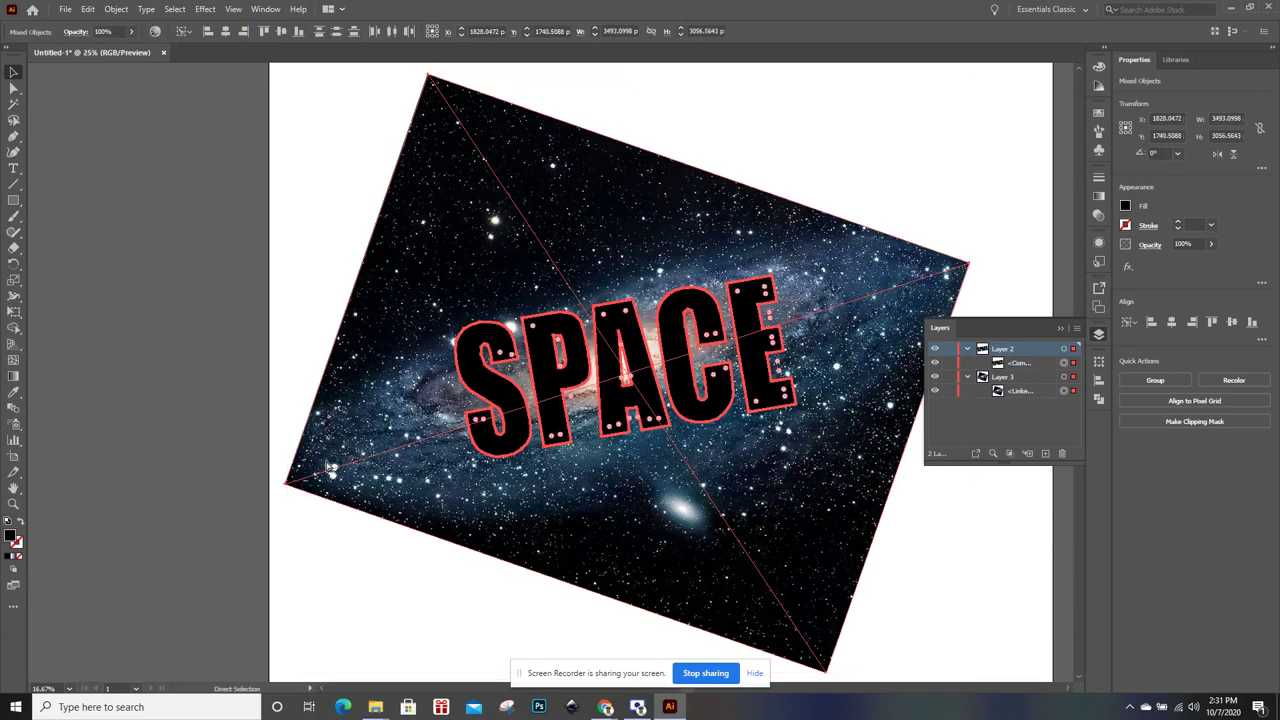
key(ctrl+equal)
key(ctrl+equal)
key(v)
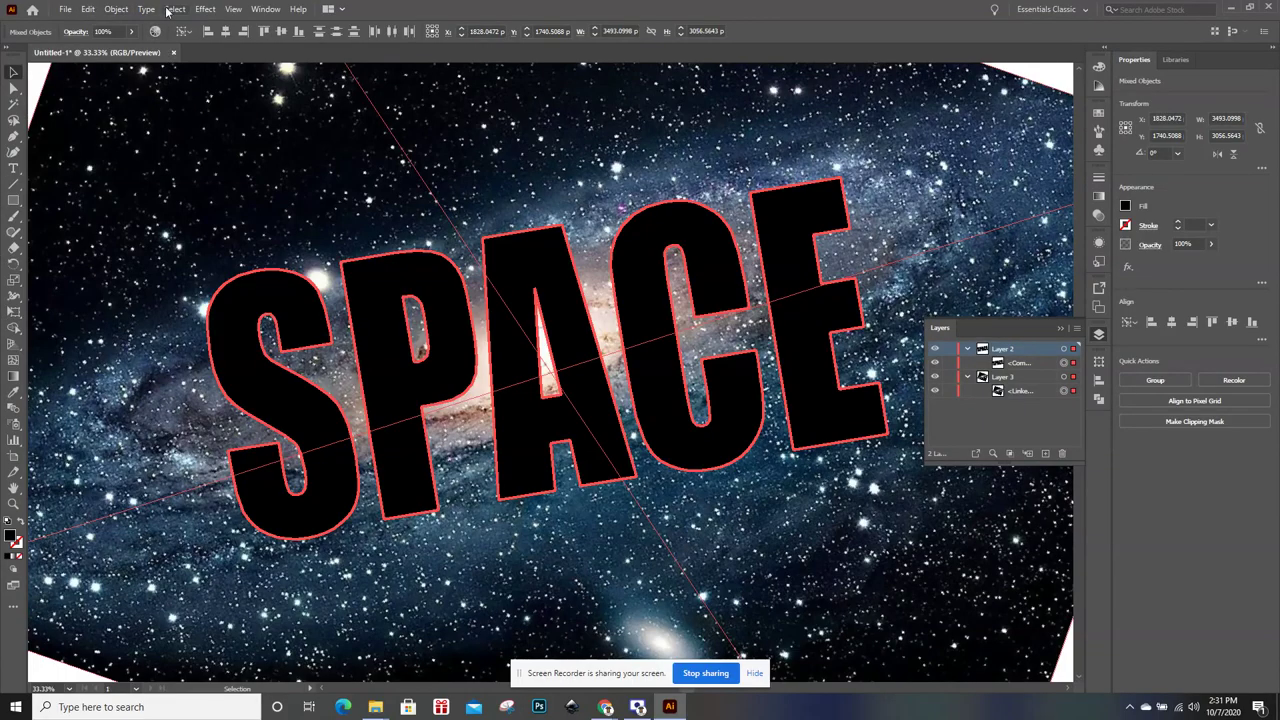
click(116, 10)
mouse_move(150, 463)
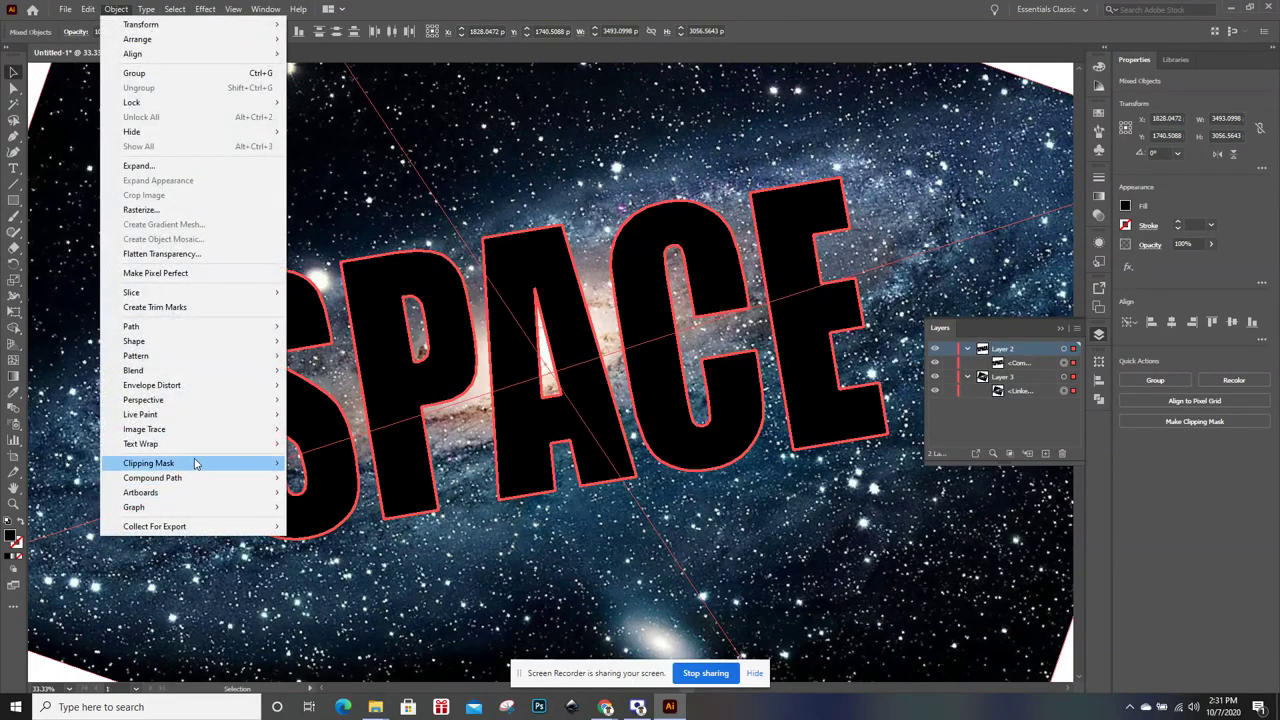
click(316, 464)
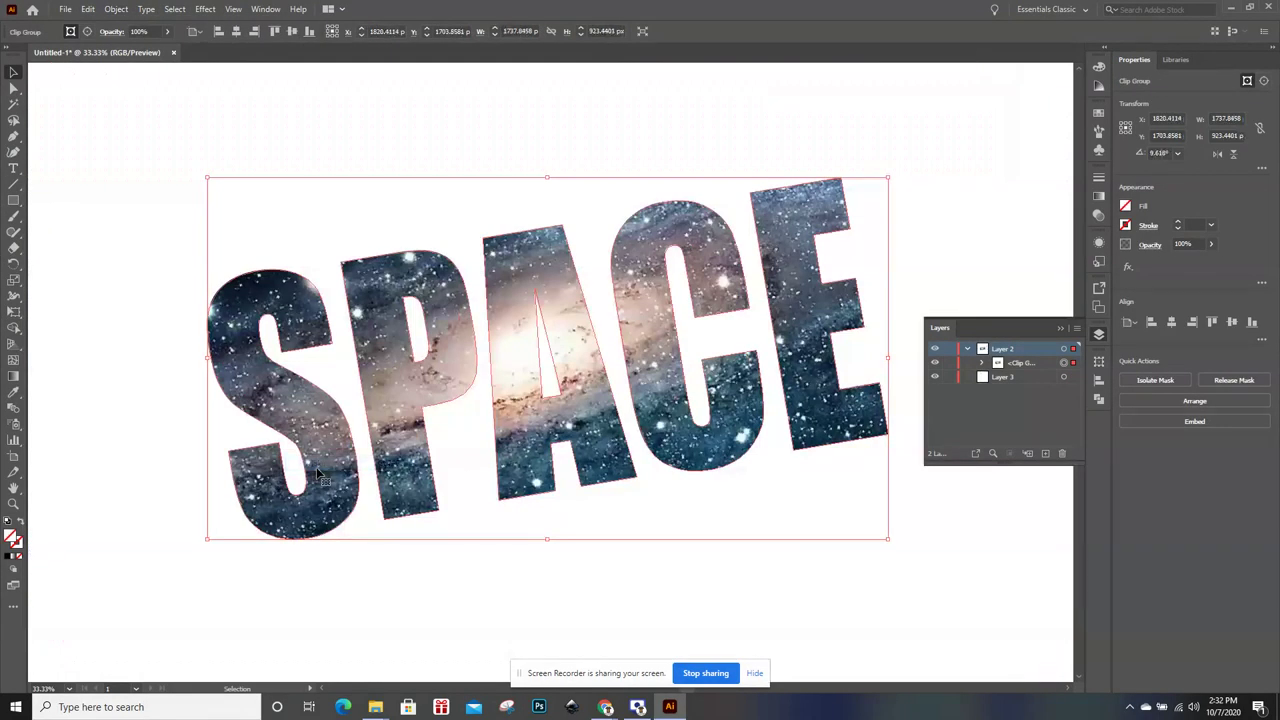